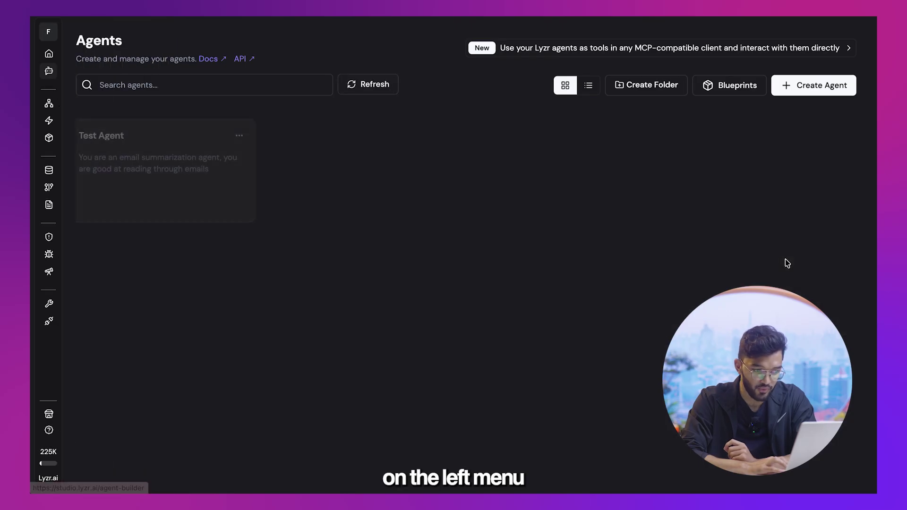
# Step: Create a new agent named "Summarization Agent" with the description "this agent helps in summarizing long context"
pyautogui.click(803, 92)
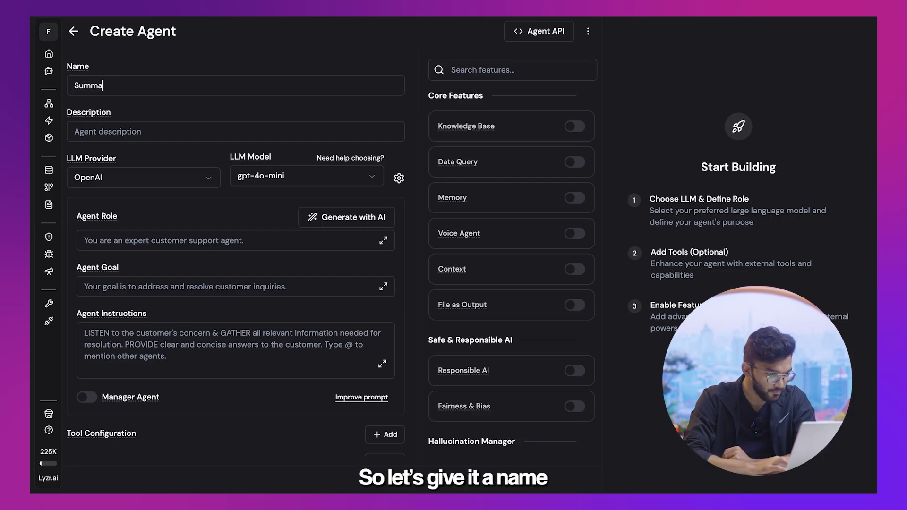
pyautogui.write('on Agent')
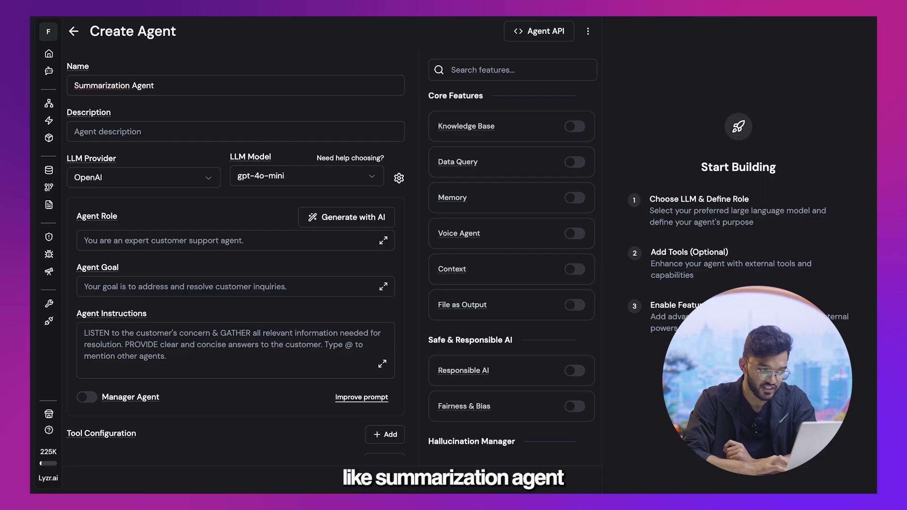
pyautogui.click(105, 132)
pyautogui.write('this agent helps in summarizing long context')
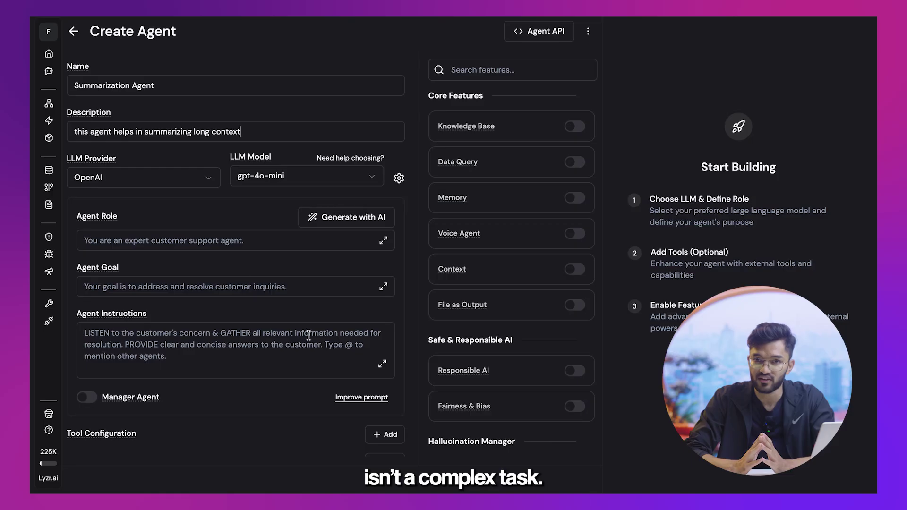
# Step: Choose OpenAI as the LLM provider with the gpt-4o-mini model, and compare the models in the available models list
pyautogui.click(204, 187)
pyautogui.click(201, 198)
pyautogui.click(288, 189)
pyautogui.click(289, 217)
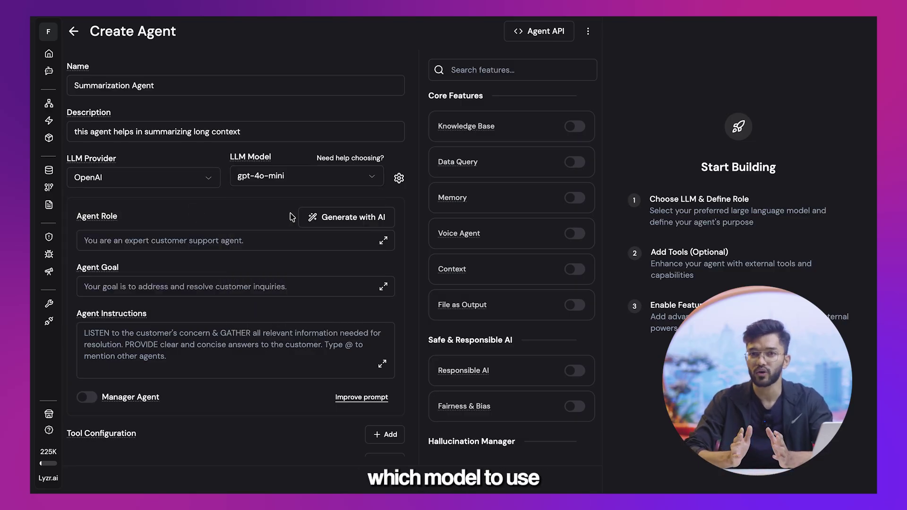
pyautogui.click(338, 159)
pyautogui.scroll(-5, 590, 300)
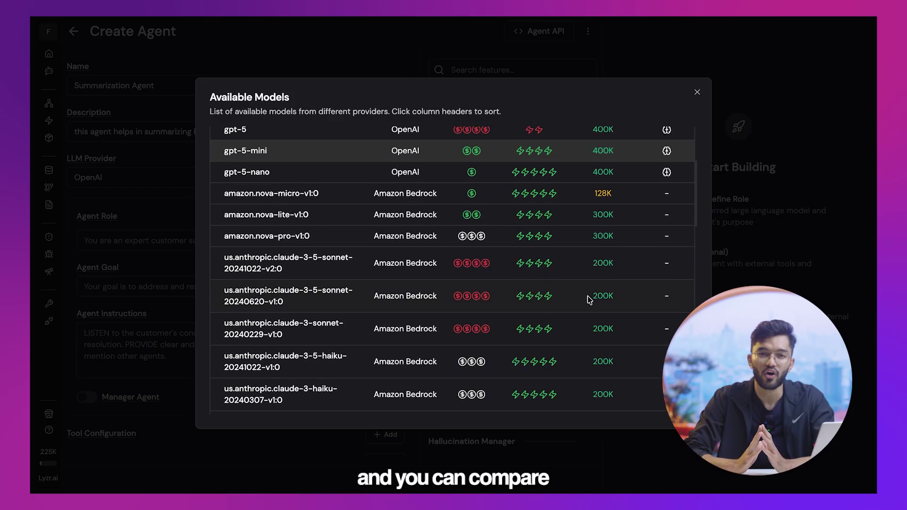
pyautogui.scroll(-10, 590, 299)
pyautogui.scroll(-8, 589, 300)
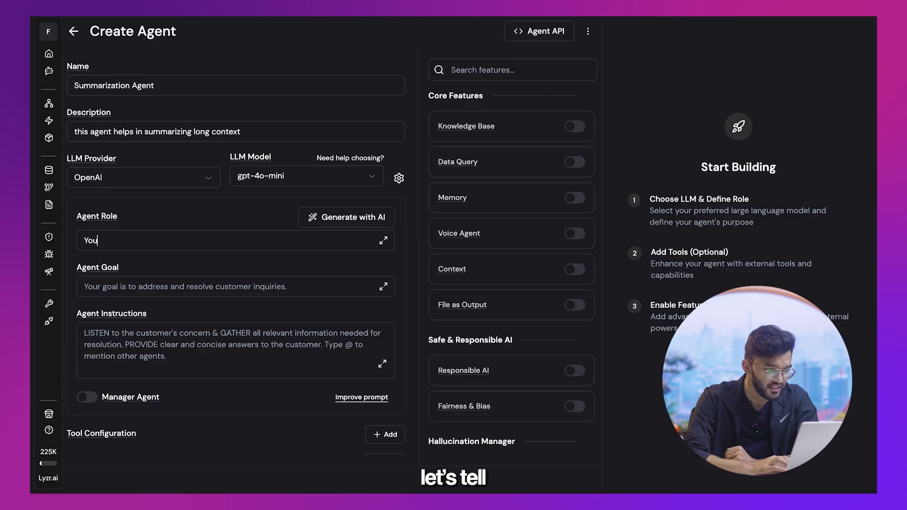
# Step: Define the agent's role as a summarization agent good at summarizing long context input, and its goal as reading the provided text and giving the summary
pyautogui.write('rization agent')
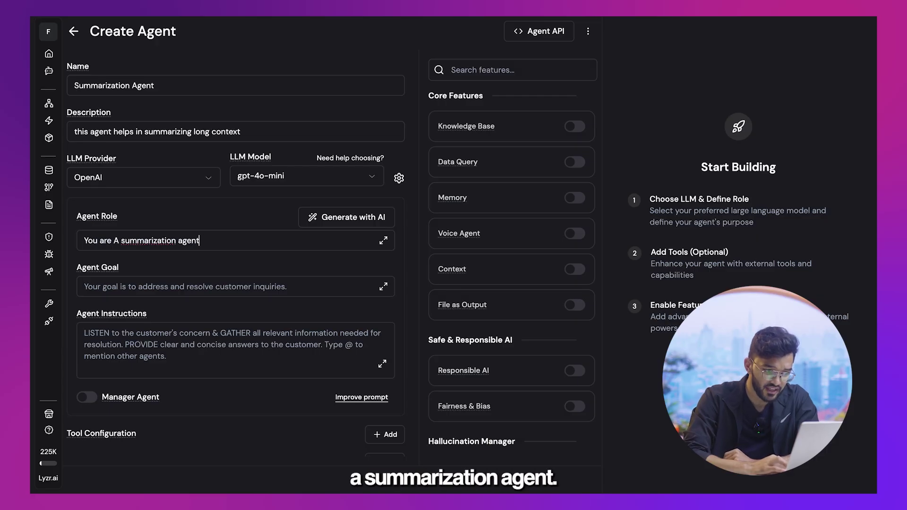
pyautogui.write('. ypu are good at summarizing the provided lo')
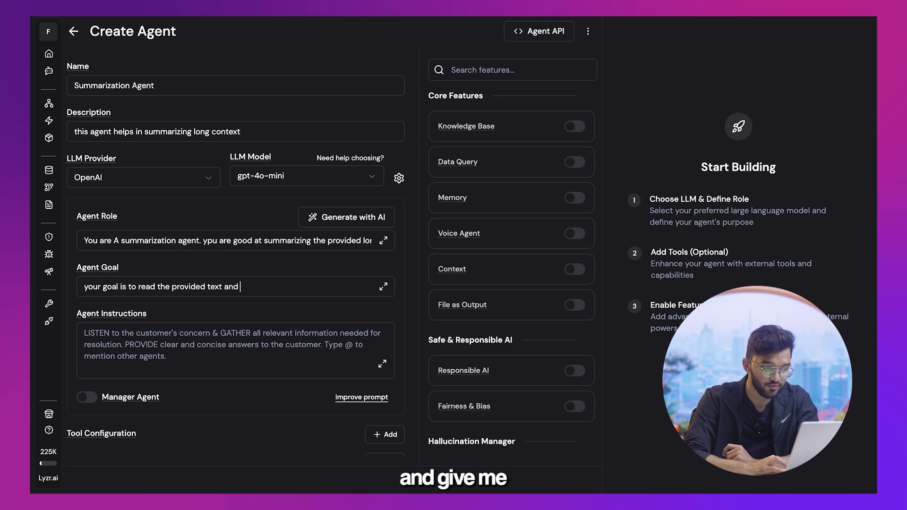
pyautogui.click(383, 240)
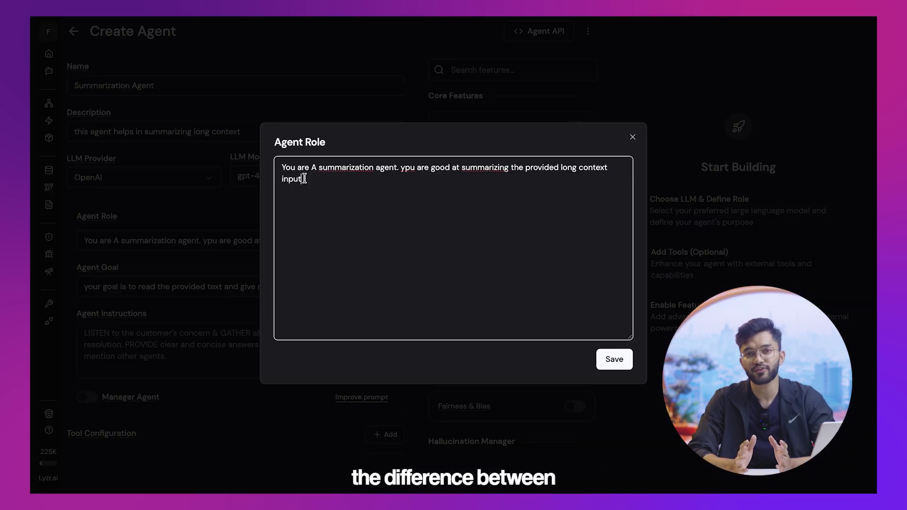
pyautogui.hotkey('ctrl', 'a')
pyautogui.click(613, 369)
pyautogui.click(383, 287)
pyautogui.moveTo(494, 187); pyautogui.dragTo(267, 159)
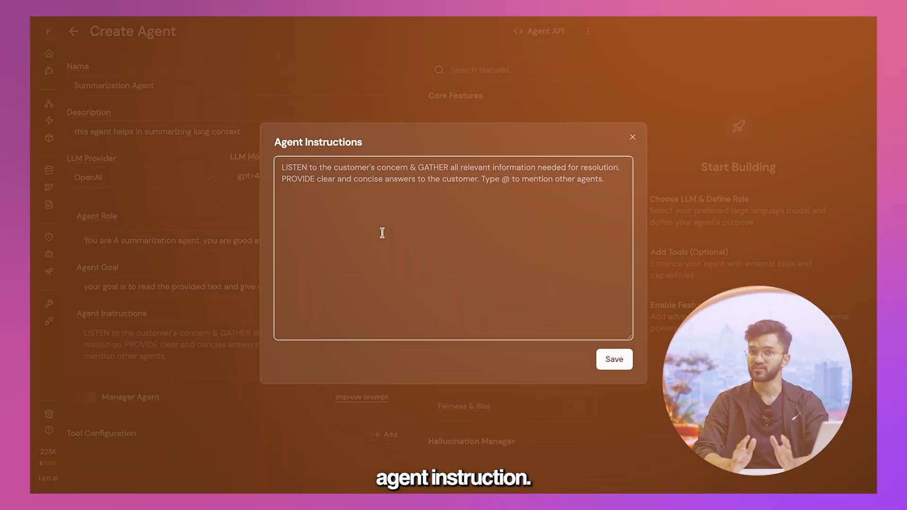
# Step: Enter "understand the input text" as the first line of the agent instructions and start a second line with "Break"
pyautogui.write('understand the input text')
pyautogui.press('Return')
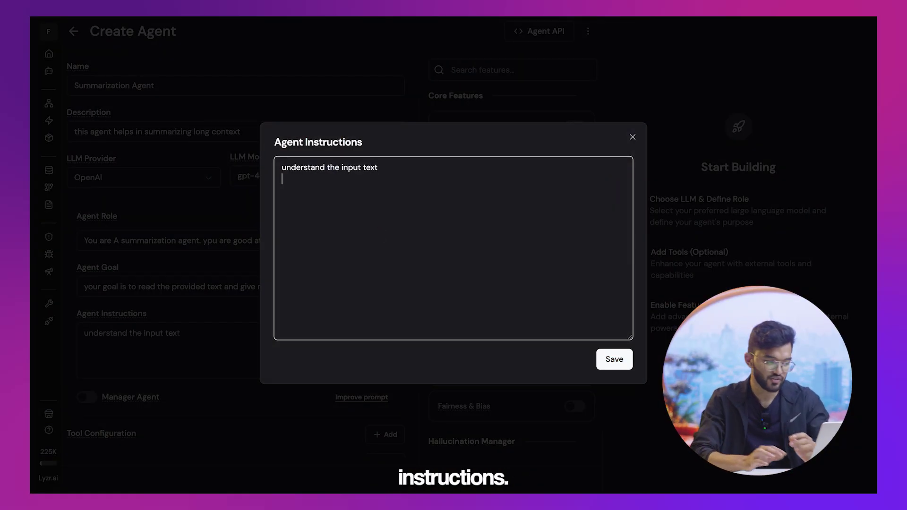
pyautogui.write('Break i')
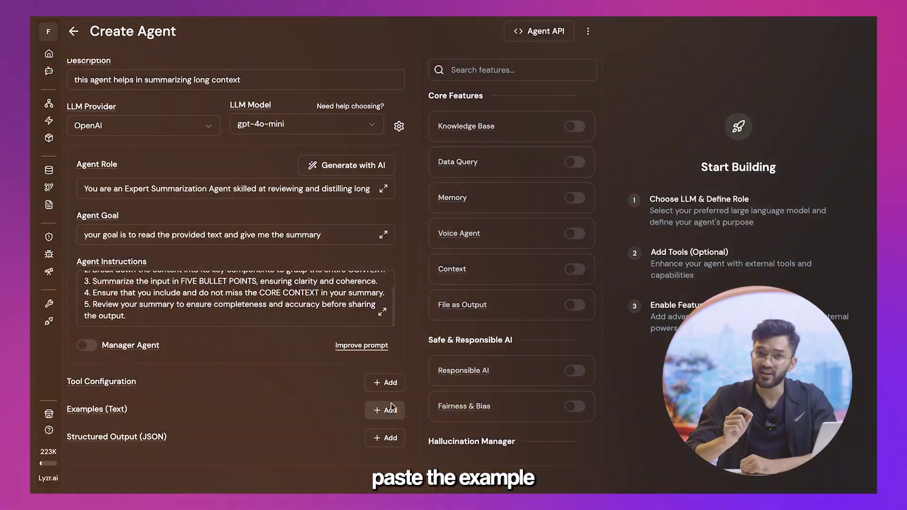
# Step: Add a text example reading "Here is the Summary in Requested format:" followed by the copied sample summary about Lion AI
pyautogui.click(378, 407)
pyautogui.scroll(-3, 291, 348)
pyautogui.click(291, 352)
pyautogui.write('He')
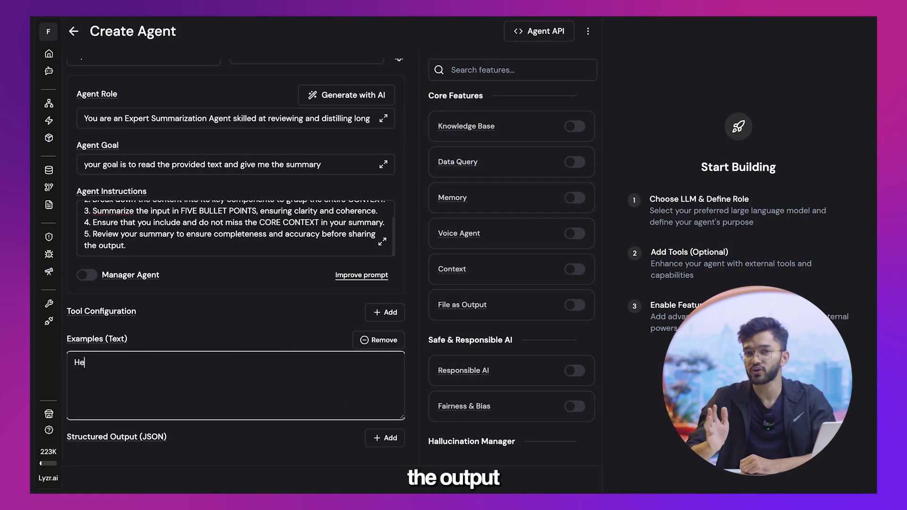
pyautogui.write('re is the Sum')
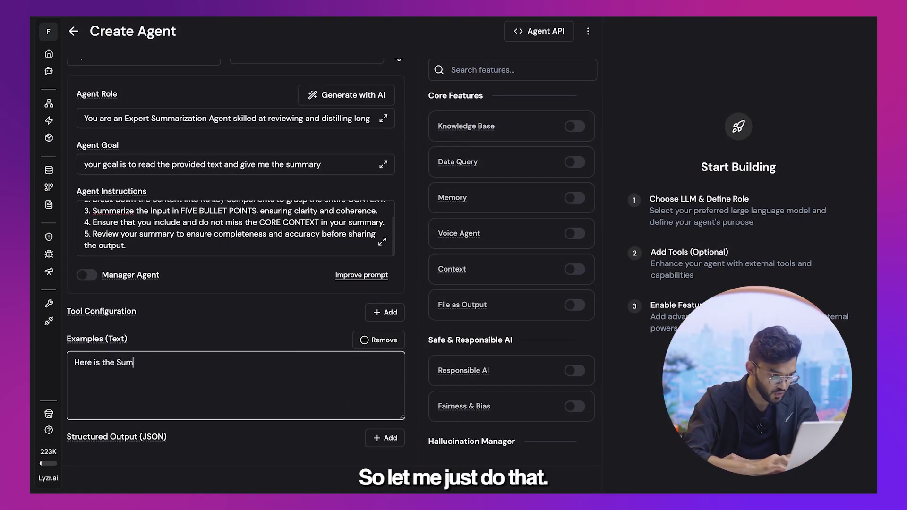
pyautogui.write('mary in Req')
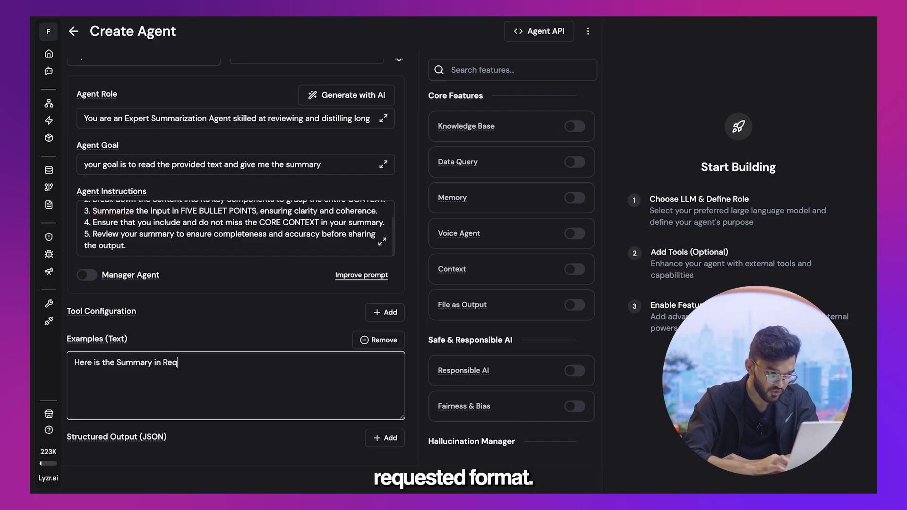
pyautogui.write('uested format:')
pyautogui.hotkey('ctrl', 'v')
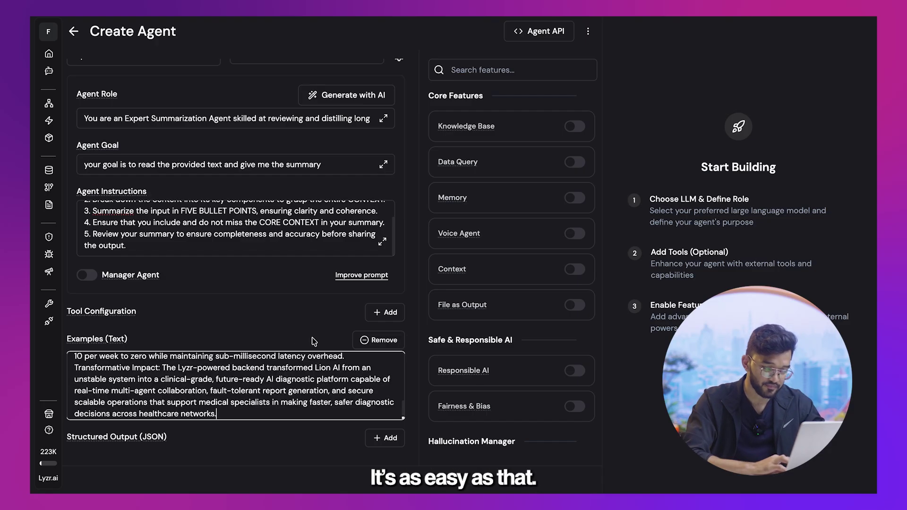
pyautogui.scroll(10, 187, 398)
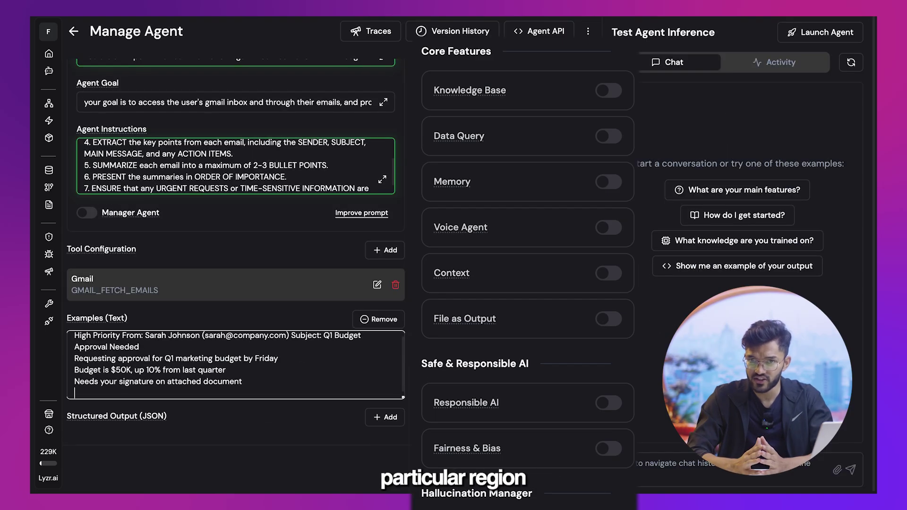
# Step: Review the example text of the Gmail summarization agent and save its unsaved changes
pyautogui.scroll(-1, 254, 363)
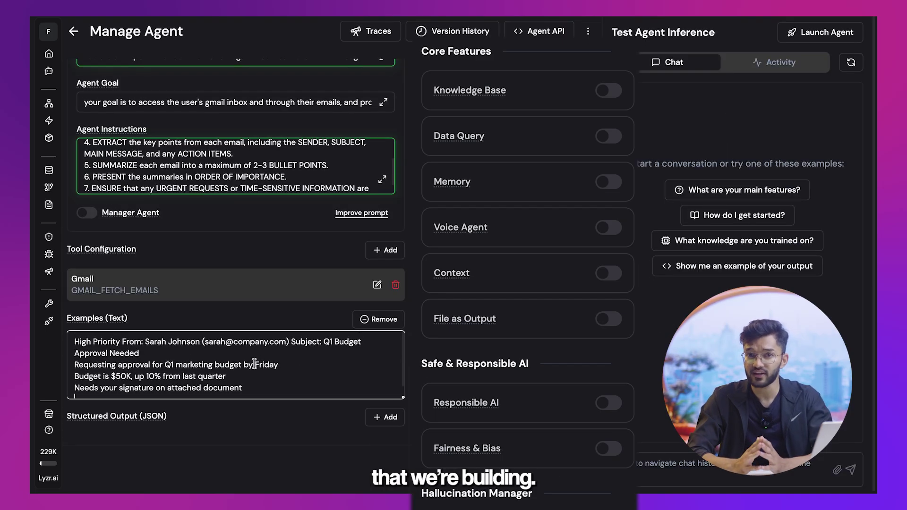
pyautogui.scroll(1, 155, 357)
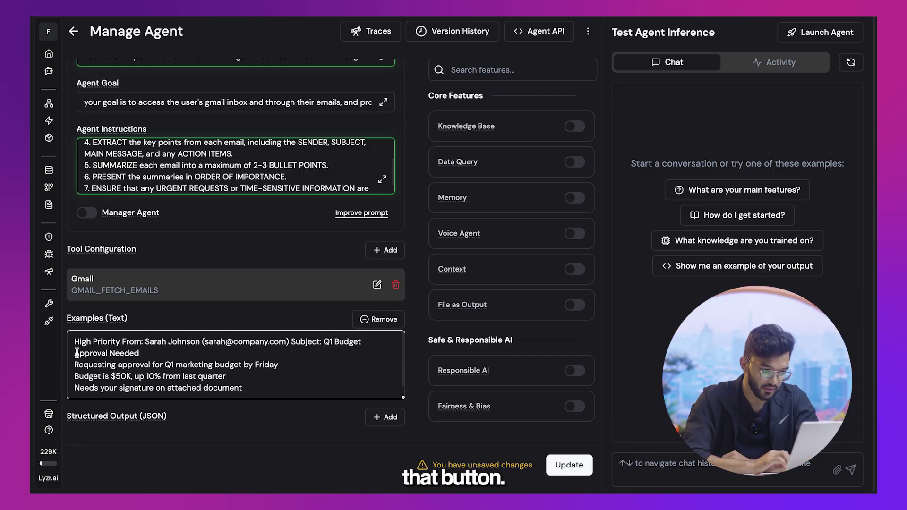
pyautogui.click(559, 462)
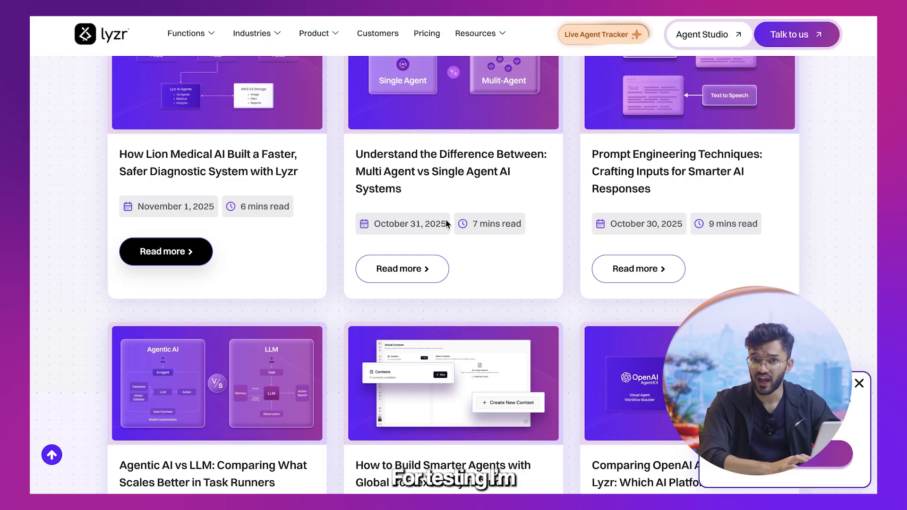
# Step: Copy the full Lyzr blog post on multi-agent versus single-agent AI systems, submit it in the agent's test chat and review the reply
pyautogui.scroll(10, 446, 219)
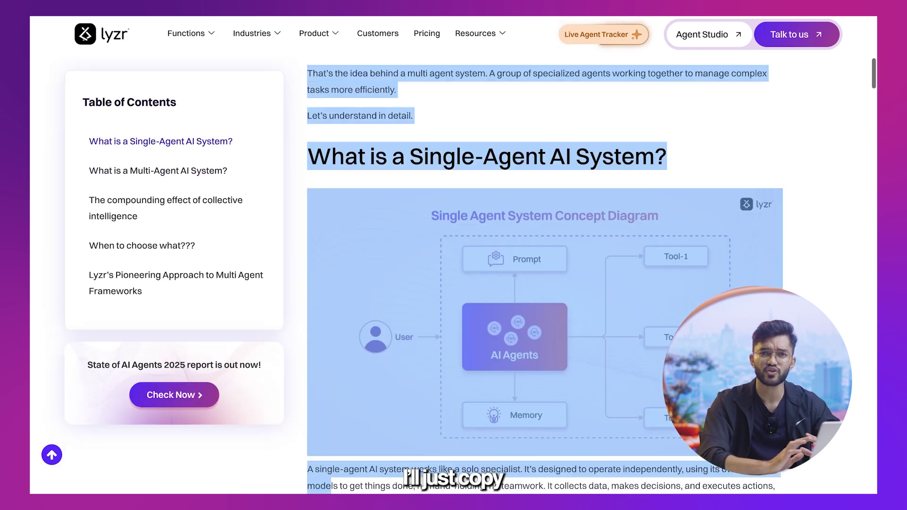
pyautogui.scroll(-15, 543, 274)
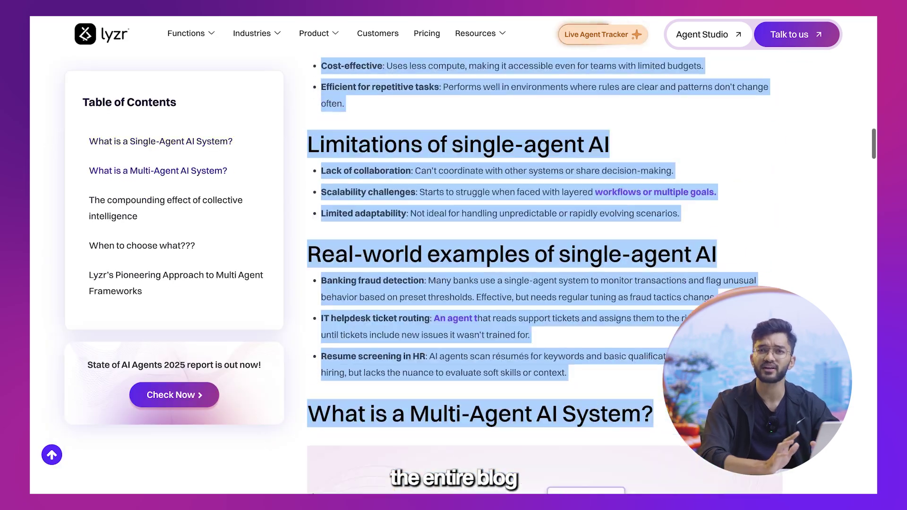
pyautogui.scroll(-10, 543, 274)
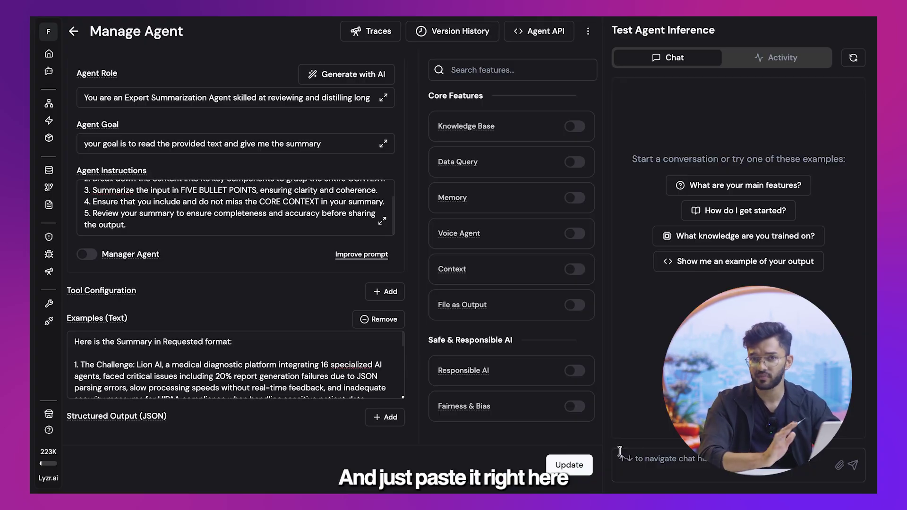
pyautogui.press('Return')
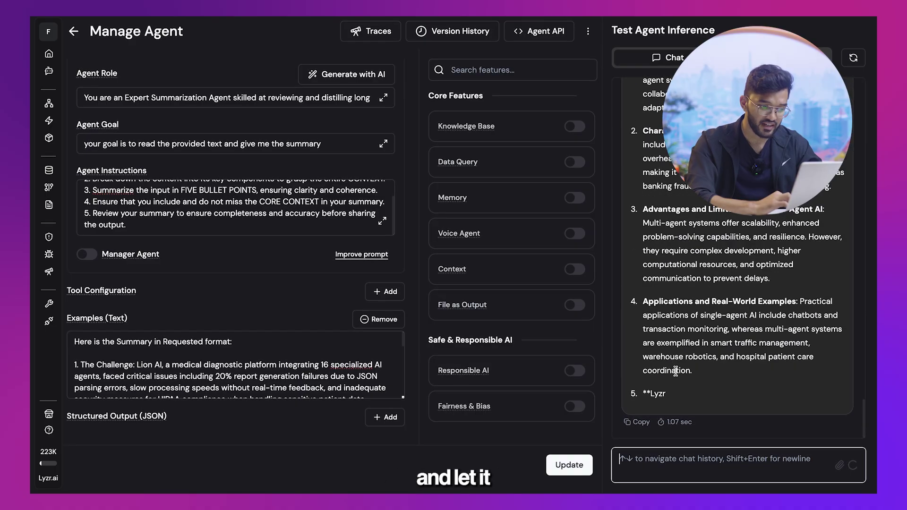
pyautogui.scroll(5, 699, 315)
pyautogui.moveTo(635, 153); pyautogui.dragTo(805, 397)
pyautogui.click(805, 396)
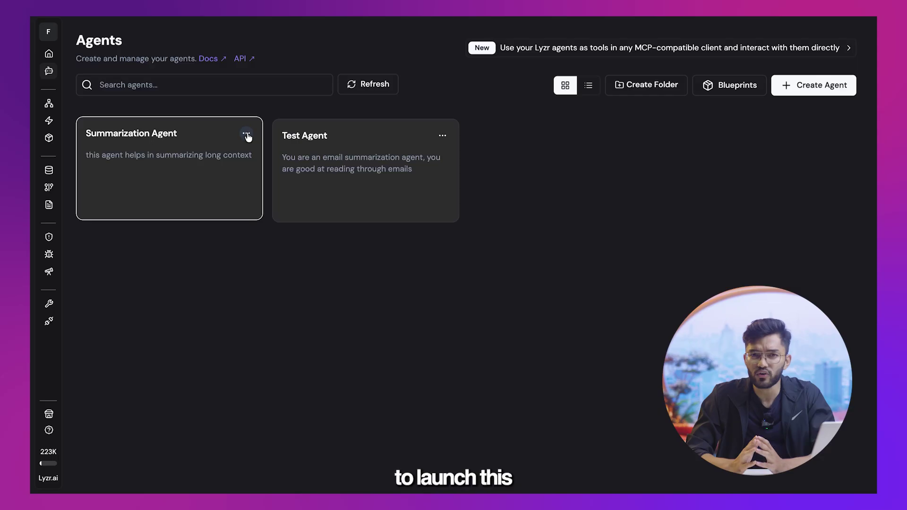
# Step: Start launching the Summarization Agent as an app from the agents list and confirm that it is ready
pyautogui.click(246, 136)
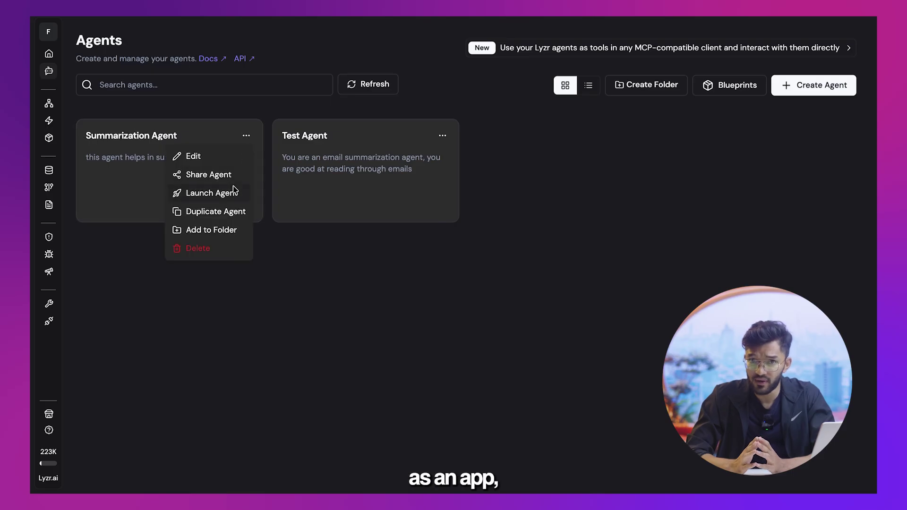
pyautogui.click(214, 196)
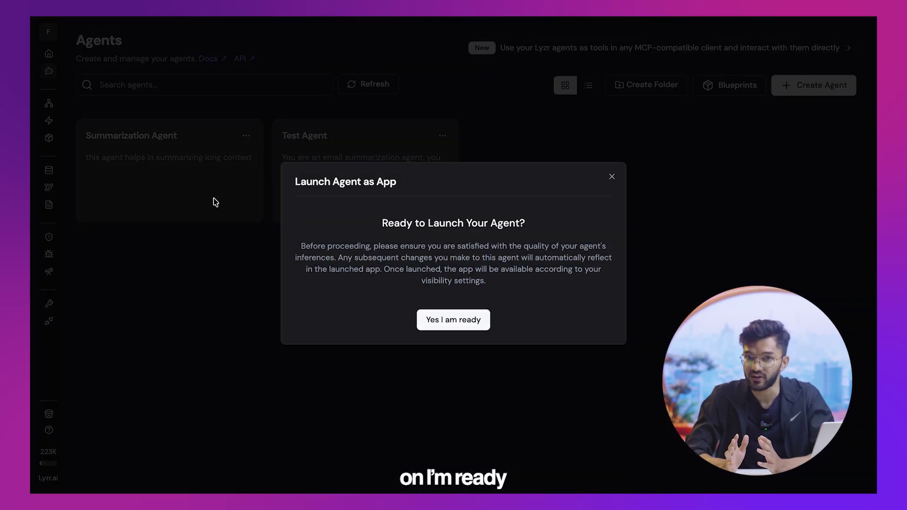
pyautogui.click(453, 320)
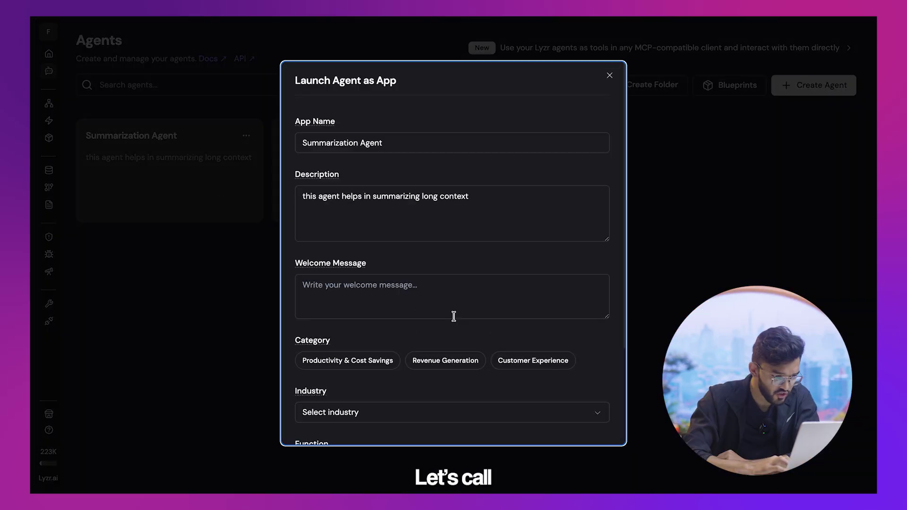
# Step: Set the app's category to Productivity & Cost Savings in the launch form
pyautogui.click(390, 213)
pyautogui.scroll(-1, 391, 214)
pyautogui.scroll(-1, 392, 217)
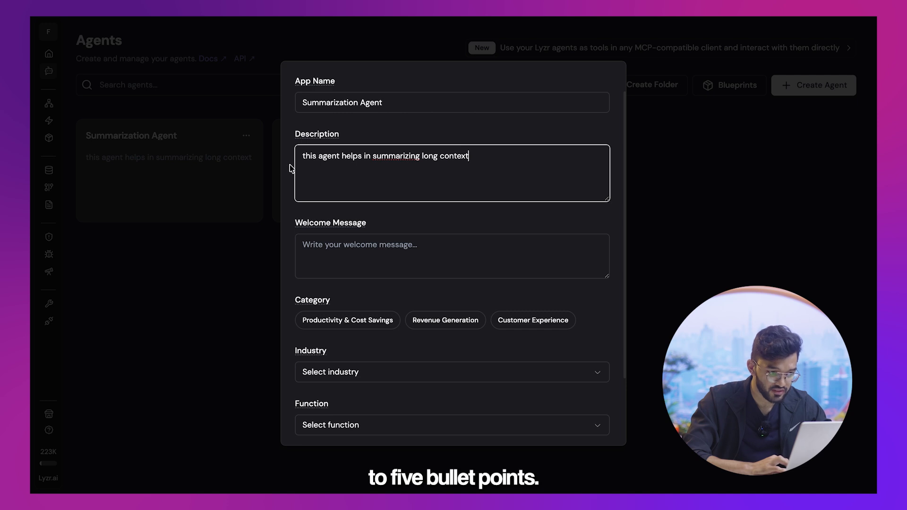
pyautogui.hotkey('ctrl', 'a')
pyautogui.click(360, 257)
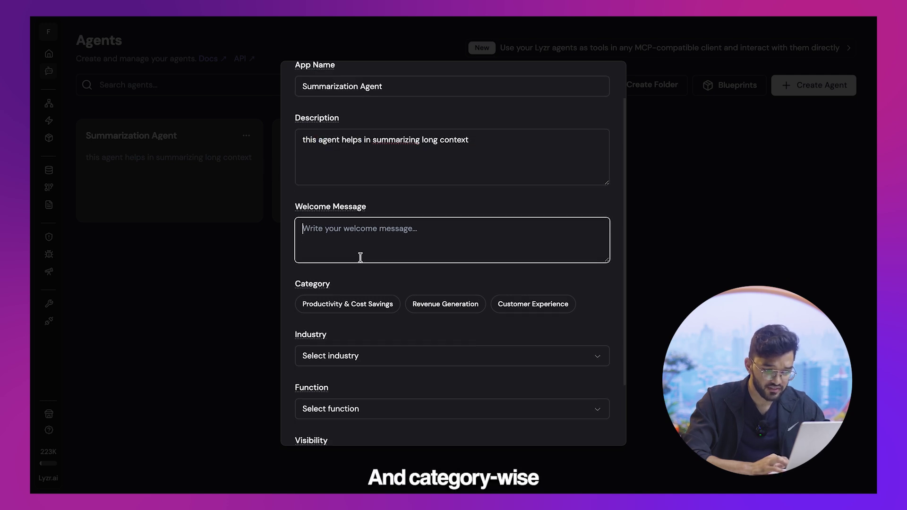
pyautogui.scroll(-2, 361, 260)
pyautogui.click(362, 269)
pyautogui.scroll(-1, 370, 296)
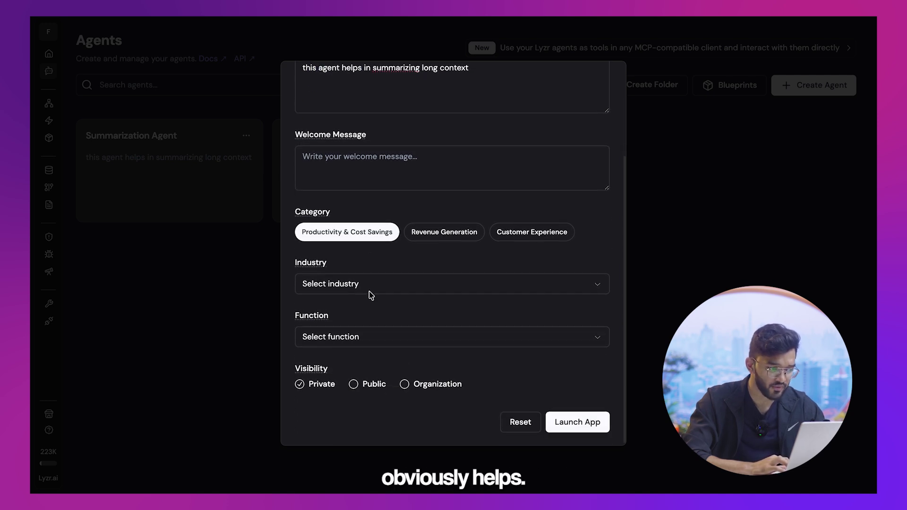
# Step: Set the app's industry to Software & IT Services and its function to Marketing, and launch the app
pyautogui.click(370, 285)
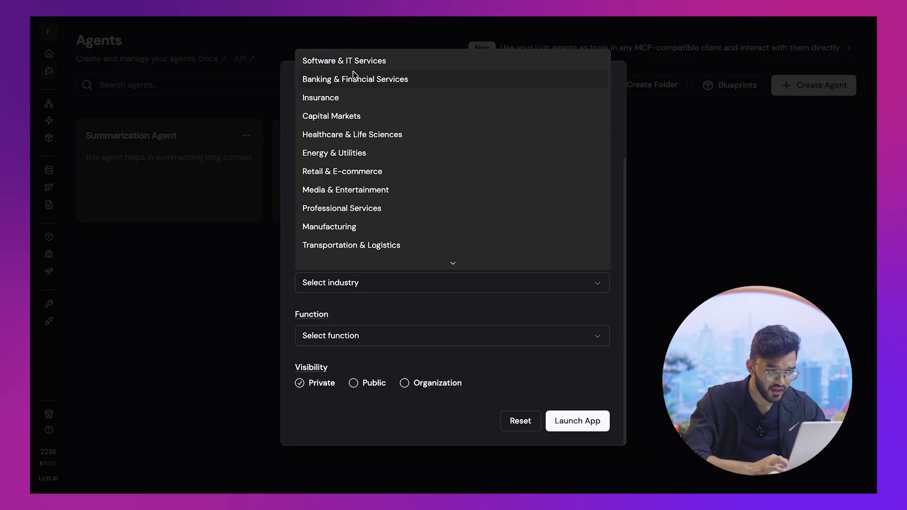
pyautogui.click(355, 63)
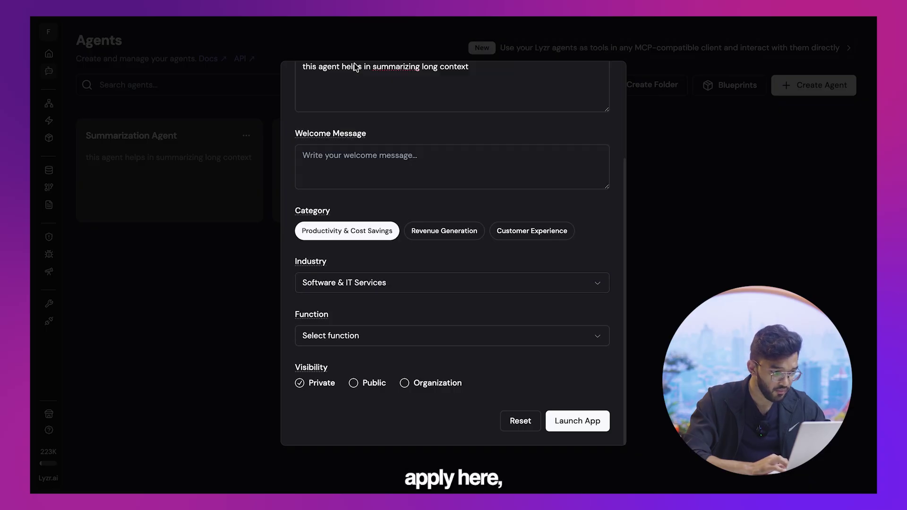
pyautogui.click(343, 336)
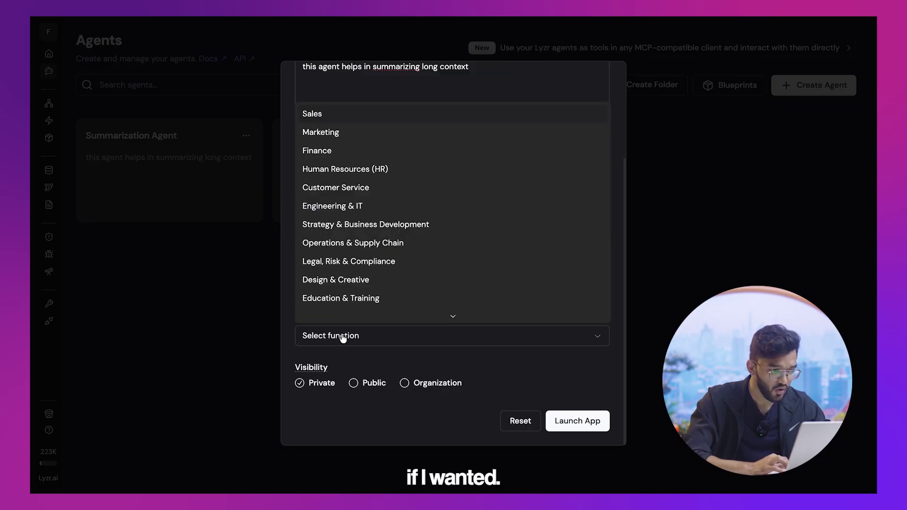
pyautogui.click(357, 141)
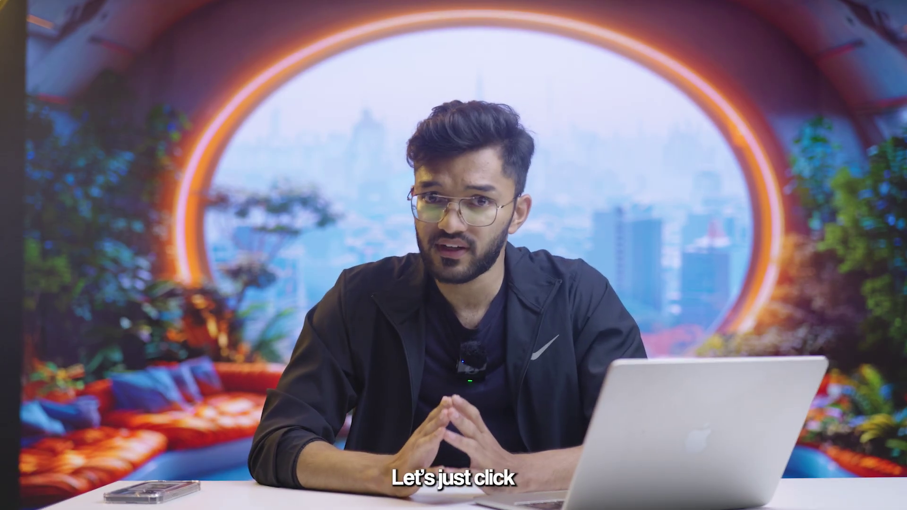
pyautogui.click(570, 418)
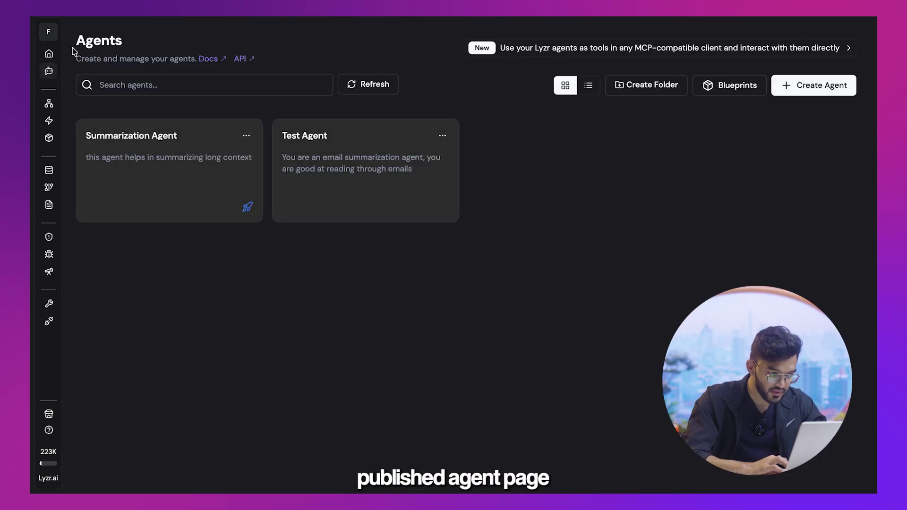
# Step: Filter the Agent Marketplace to My Agents and open the "Summarization Agent - for blogs" app
pyautogui.moveTo(54, 236)
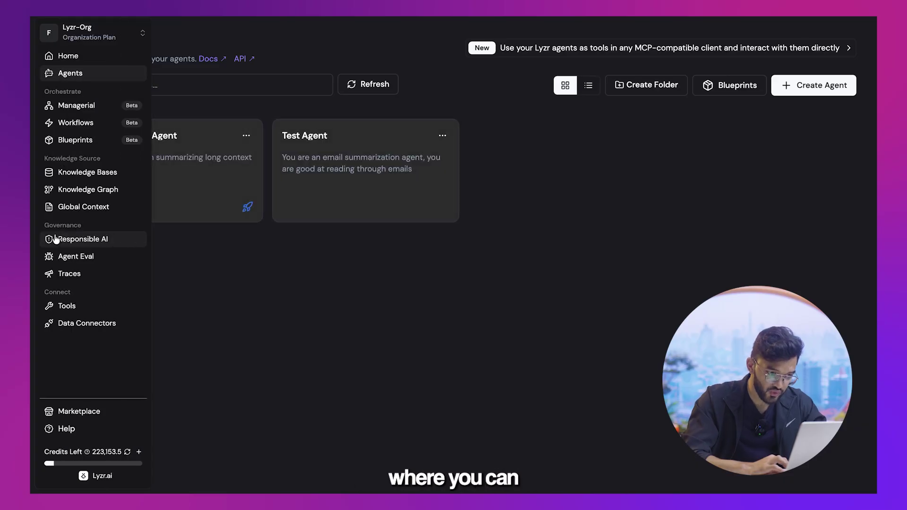
pyautogui.click(77, 409)
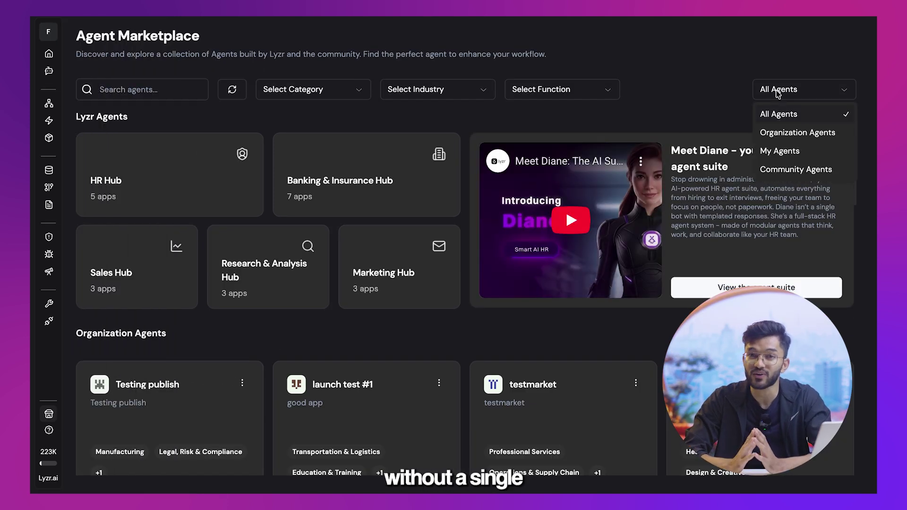
pyautogui.click(779, 152)
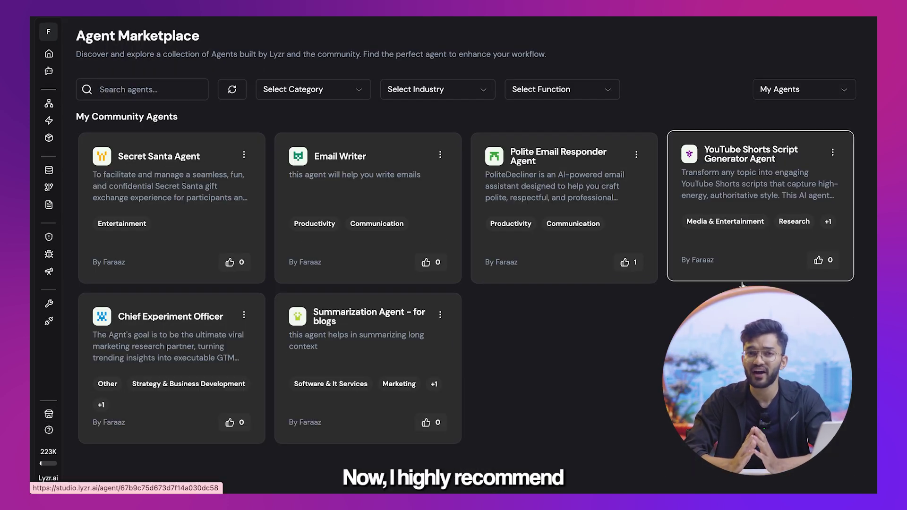
pyautogui.click(385, 327)
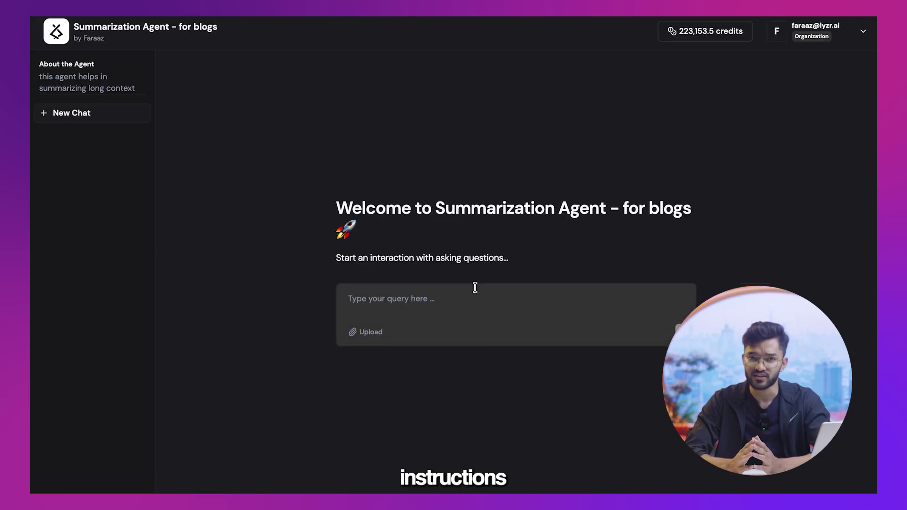